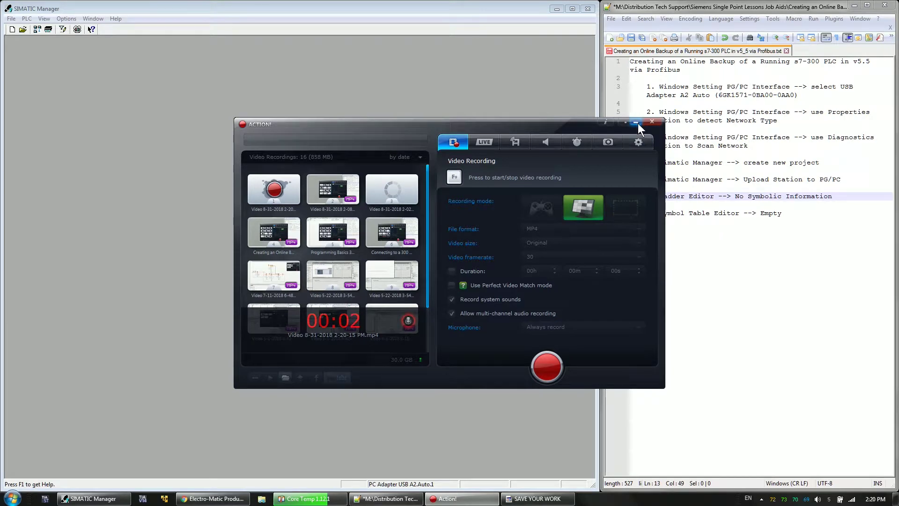
Minimize the Action! recorder window to uncover SIMATIC Manager and the Notepad++ notes
click(637, 122)
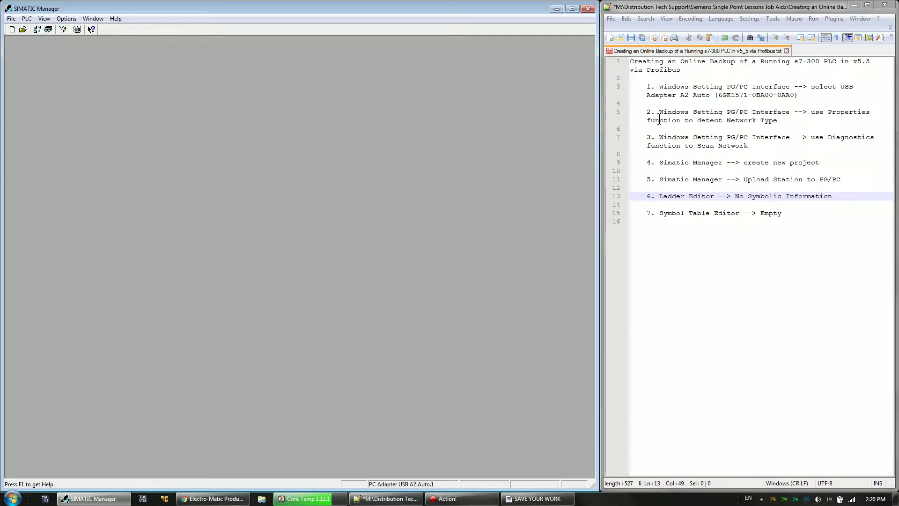
Launch 'Setting the PG-PC Interface' from Start search, showing PC Adapter USB A2.Auto.1 as active
click(636, 89)
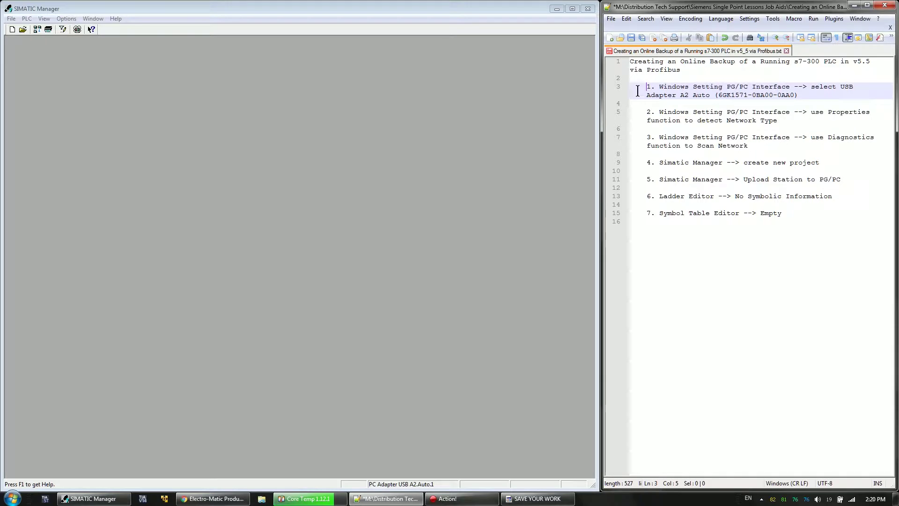
click(12, 498)
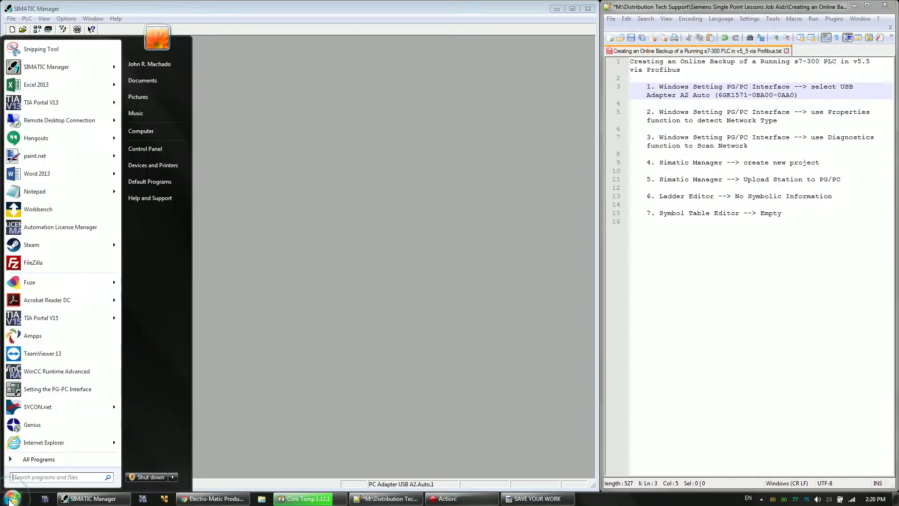
text(sett)
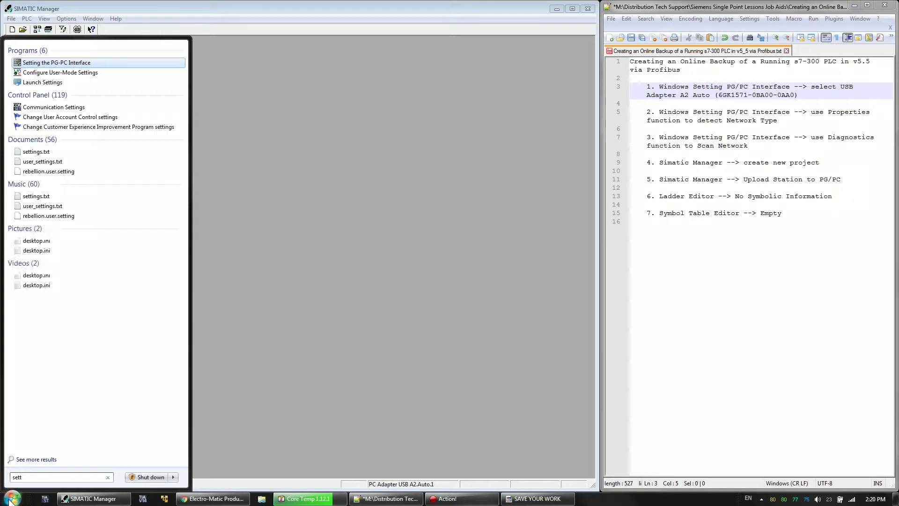
key(Return)
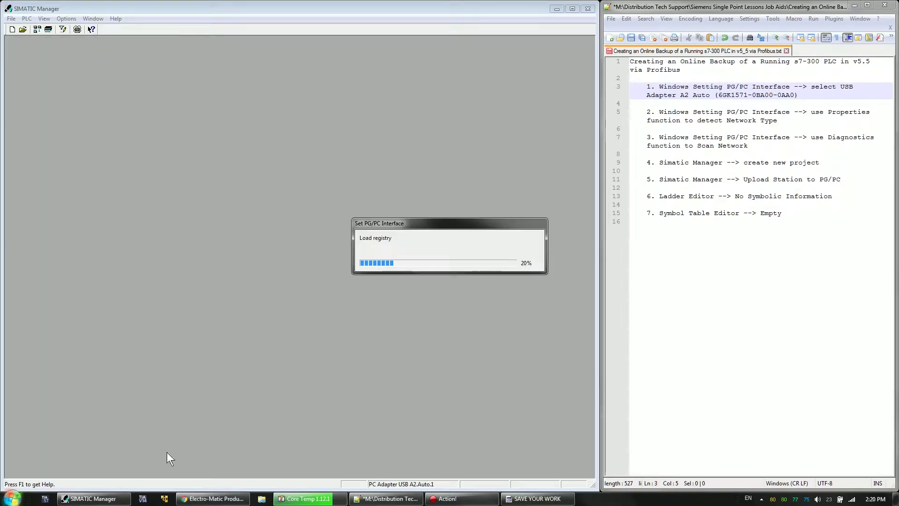
drag(446, 150, 365, 89)
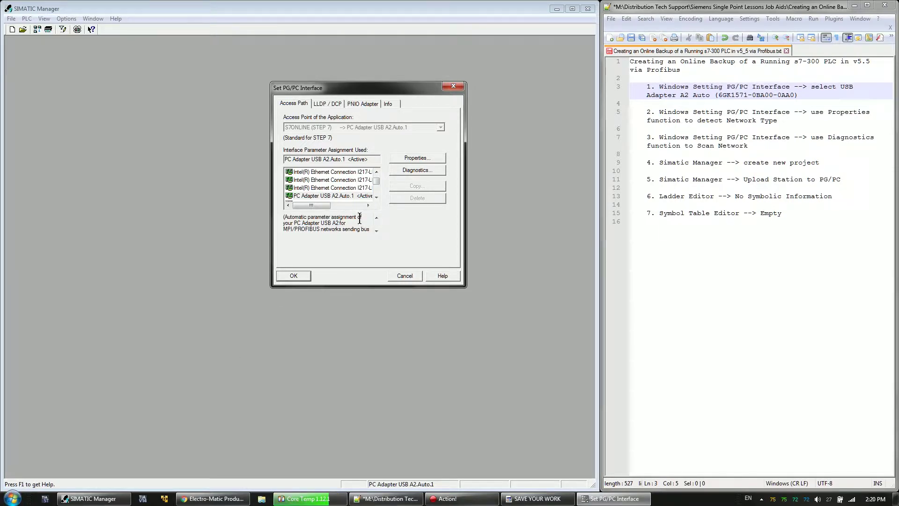
click(375, 196)
drag(312, 206, 322, 192)
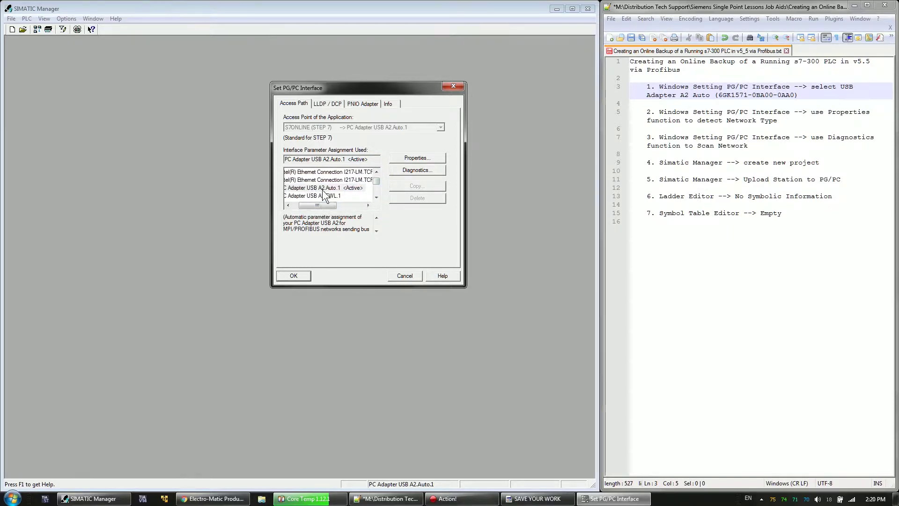
Detect the adapter's network settings and snip the PROFIBUS, 1.5 Mbps, DP results
click(424, 159)
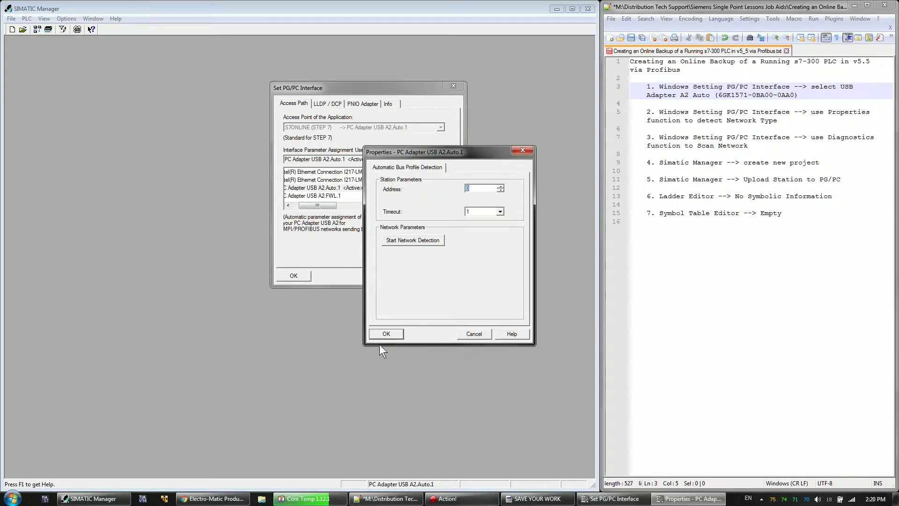
click(422, 240)
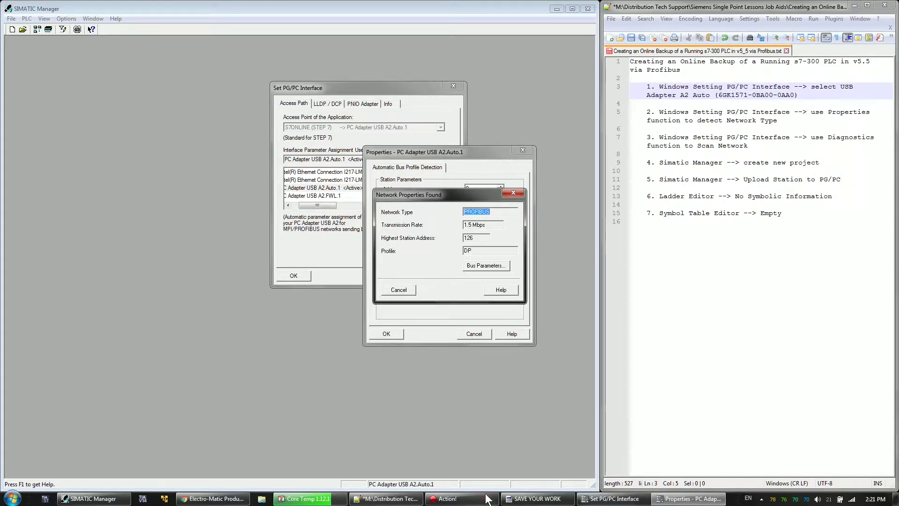
key(ctrl+alt+s)
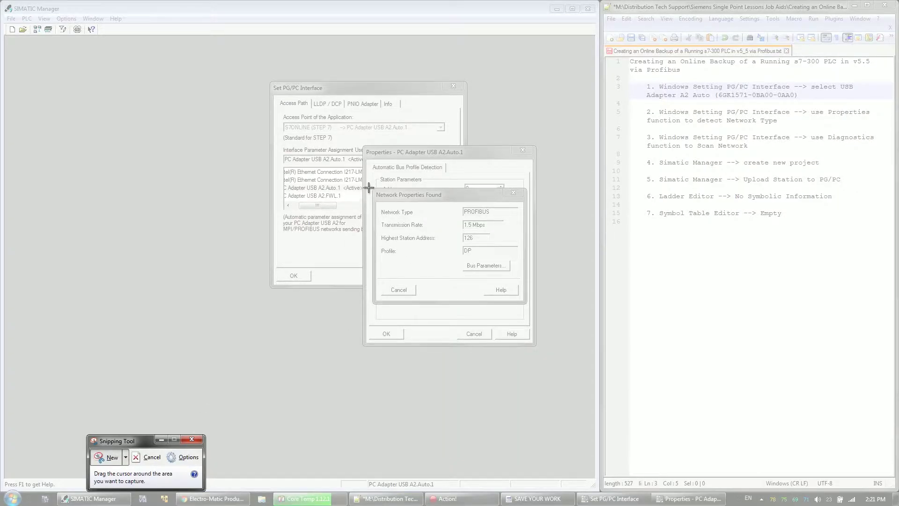
drag(369, 187, 530, 305)
Place the snip at lower right and shorten the notes window to show it
drag(469, 113, 779, 243)
click(647, 221)
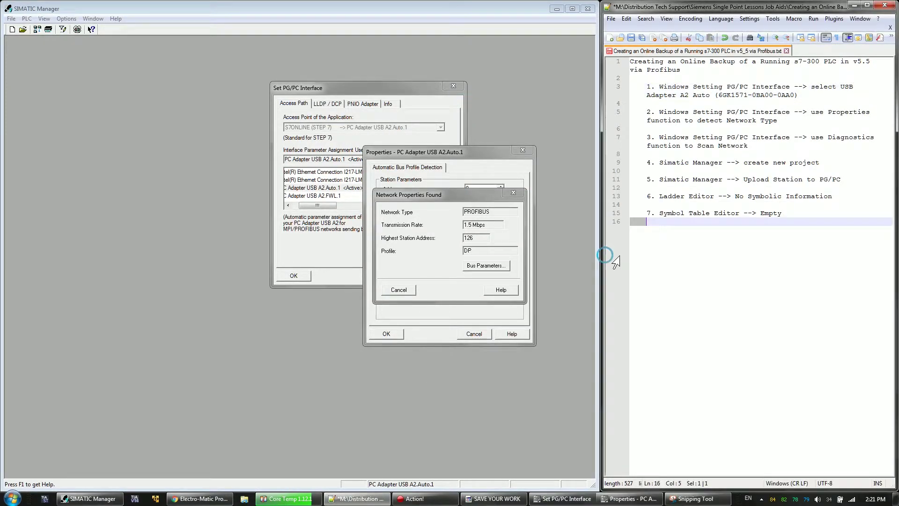
drag(617, 488, 617, 303)
Run PROFIBUS diagnostics showing active stations at addresses 0 and 2, then close all dialogs
click(397, 290)
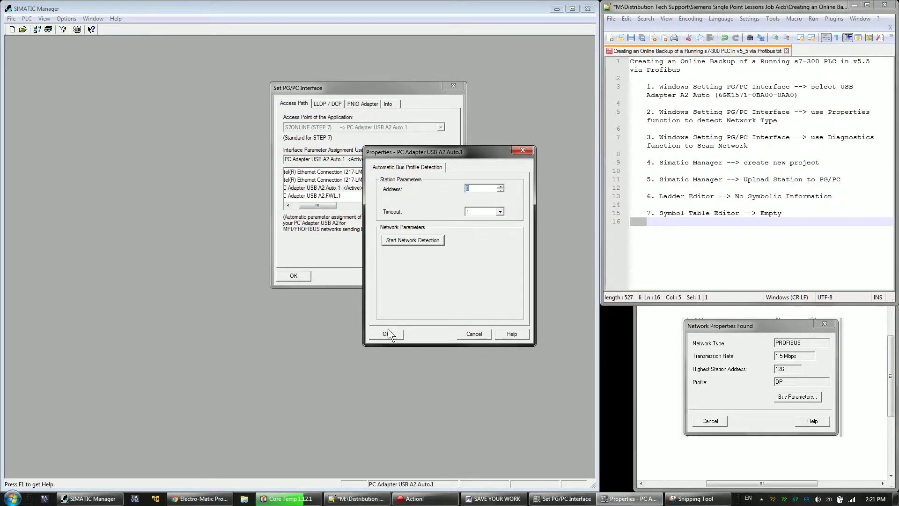
click(387, 333)
click(410, 170)
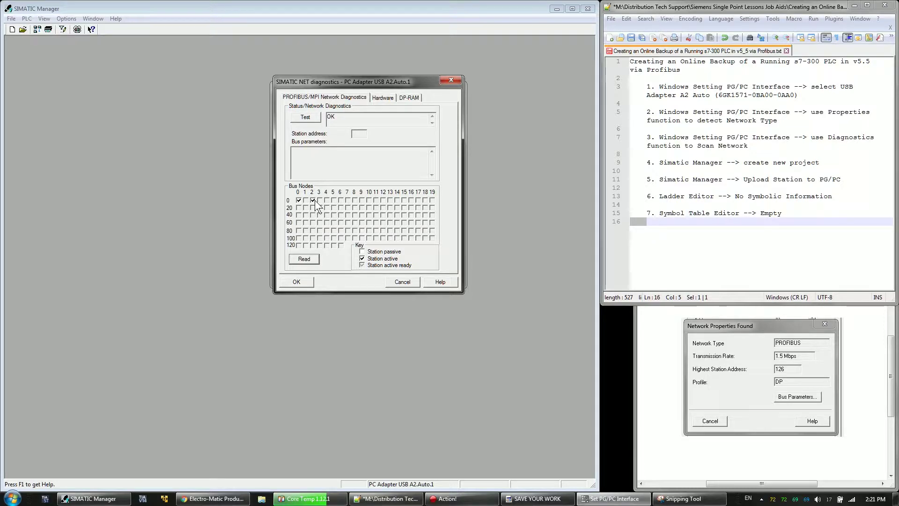
click(298, 282)
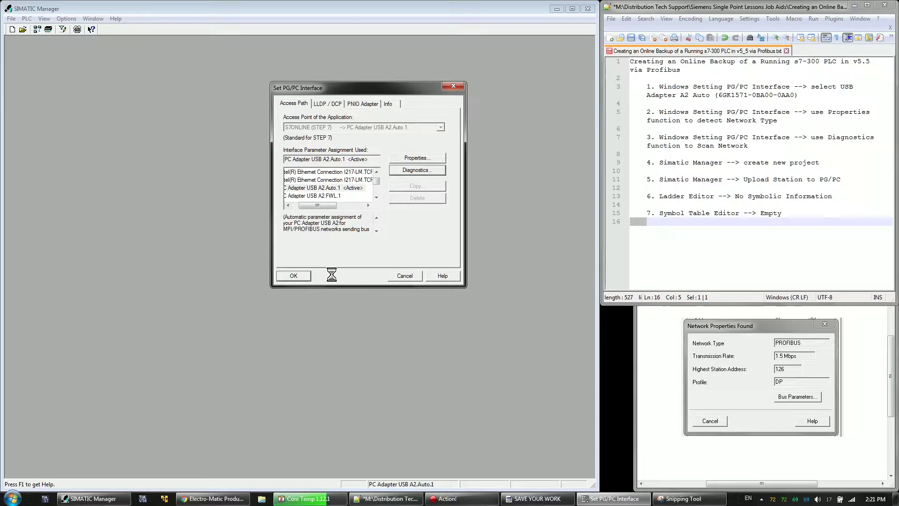
click(307, 275)
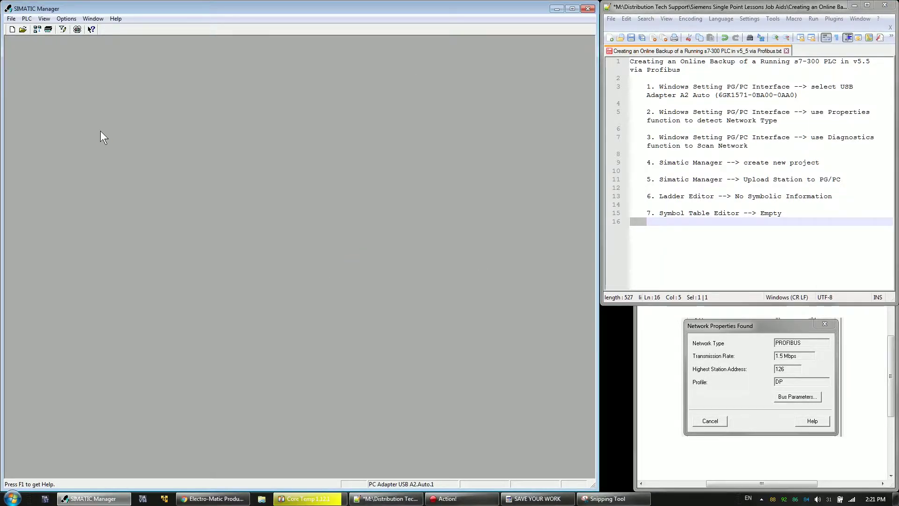
Create the project OLBUDP in C:\00 Work Space and maximize its window
click(14, 30)
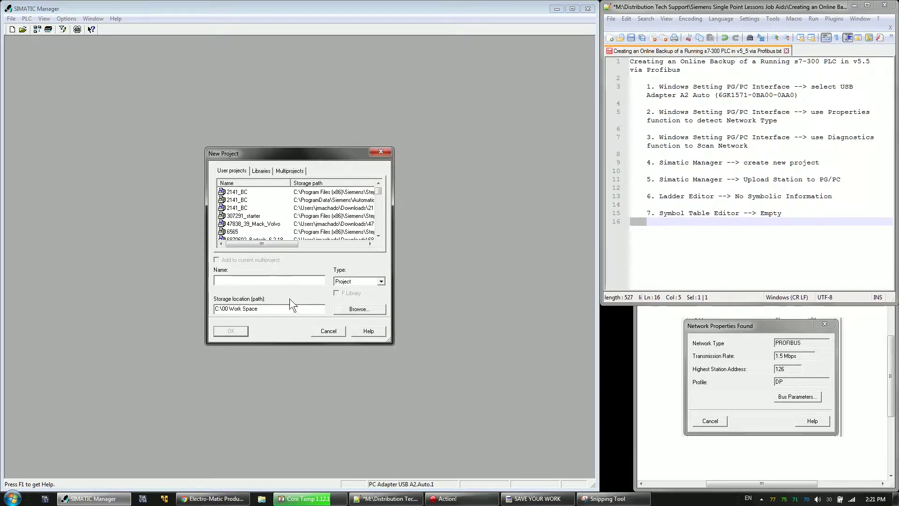
text(OLBUDP)
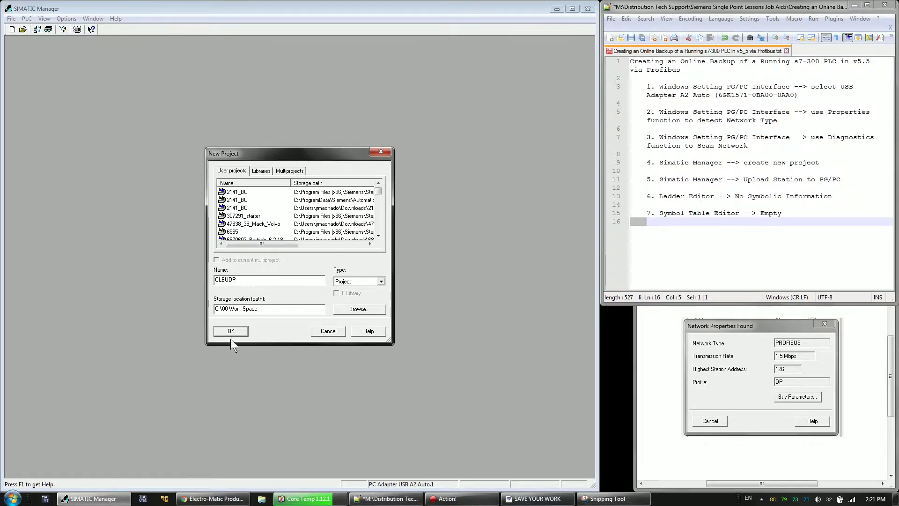
click(231, 330)
double_click(244, 111)
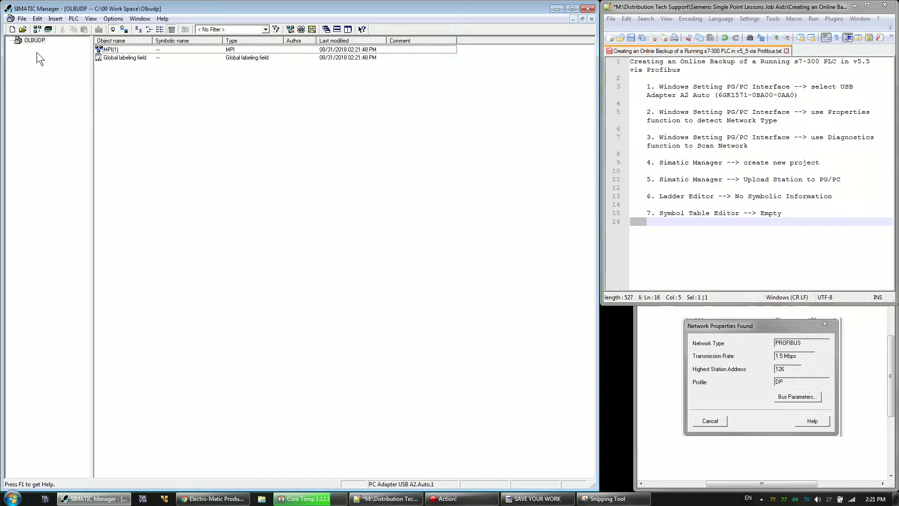
Upload the CPU 317F-2 station at PROFIBUS node 2 into OLBUDP
click(73, 18)
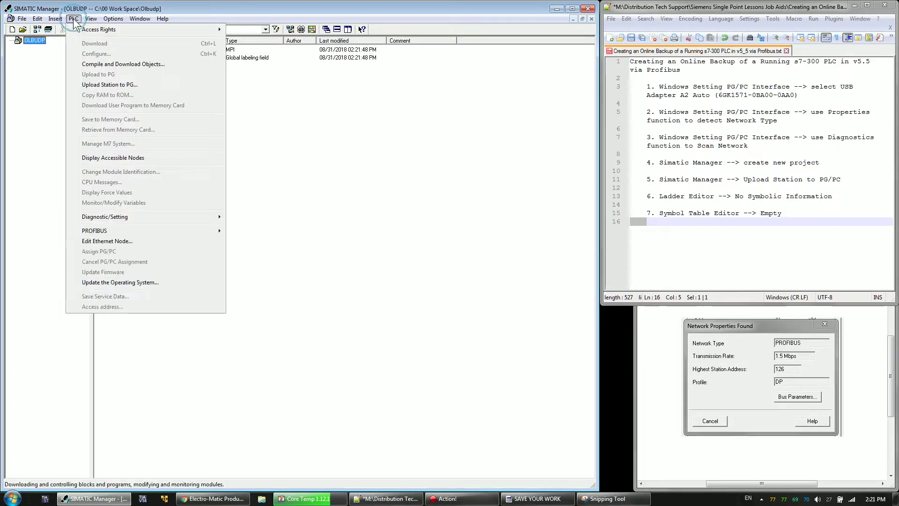
click(95, 84)
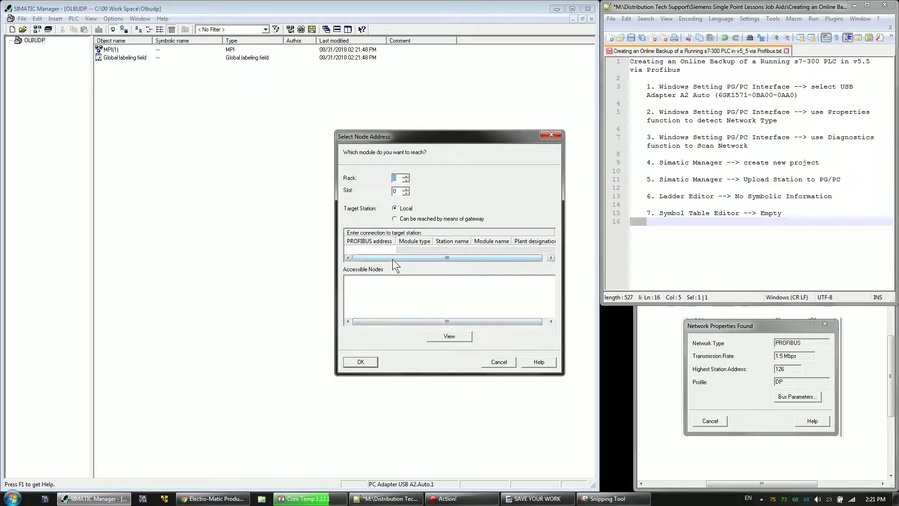
click(442, 337)
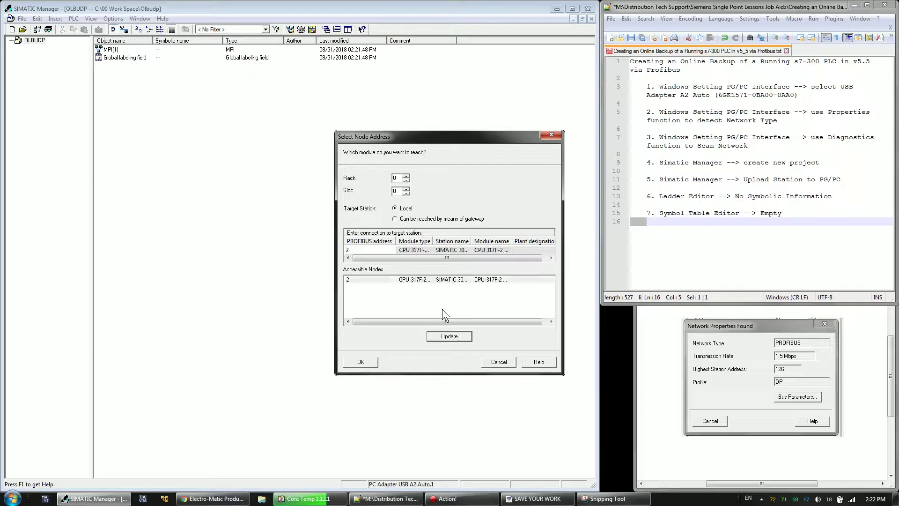
click(359, 279)
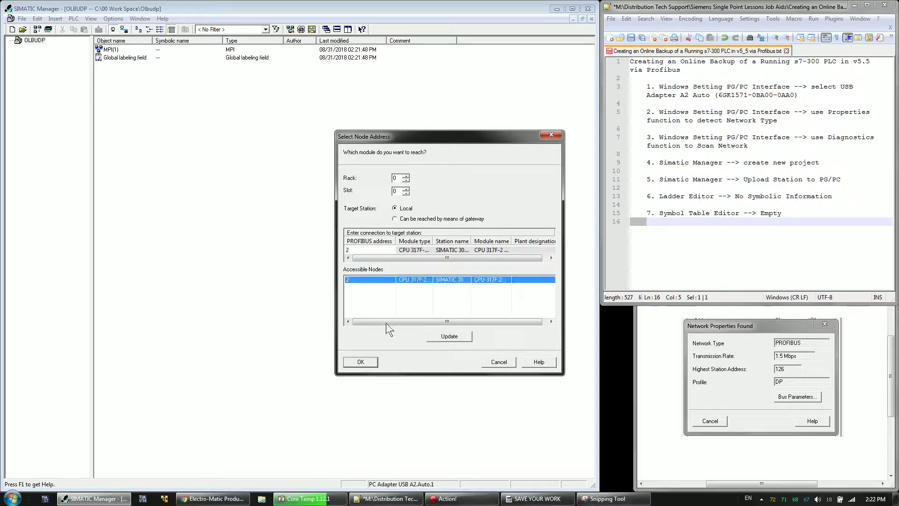
click(369, 363)
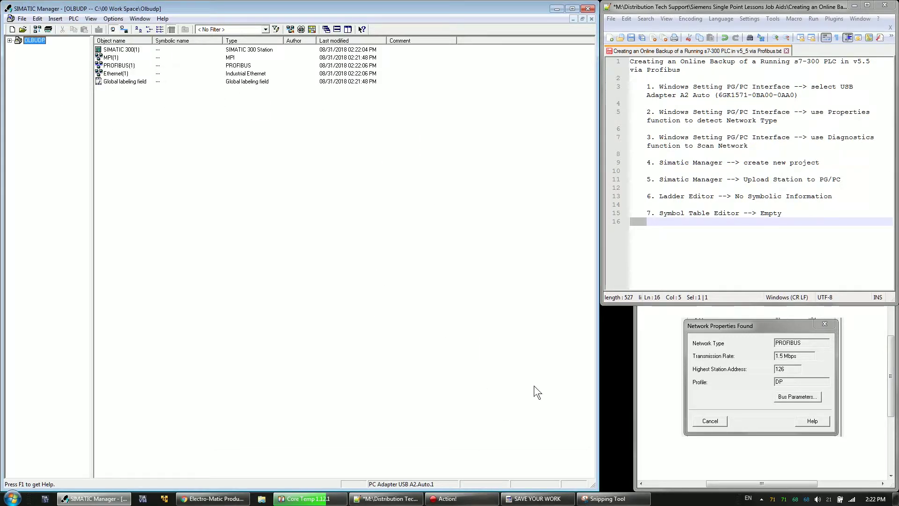
Close the Snipping Tool without saving and restore the notes window to full height
click(639, 328)
click(892, 238)
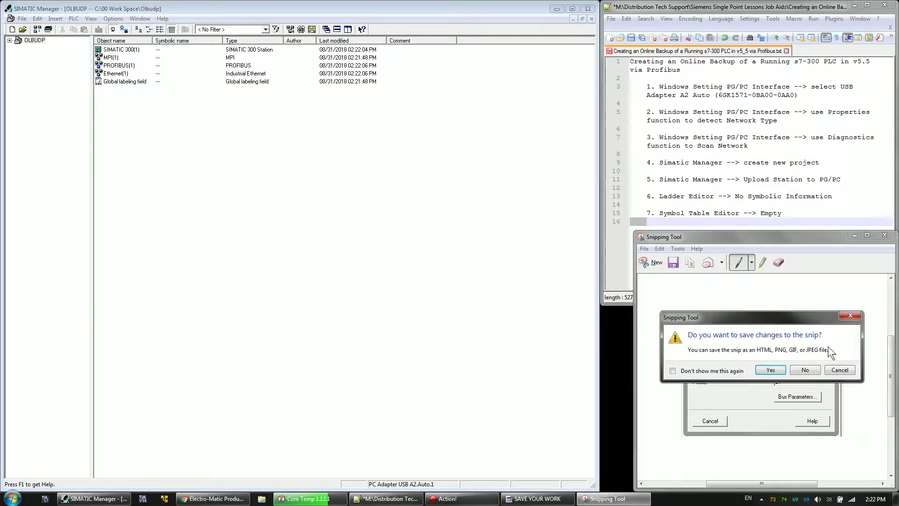
click(812, 366)
double_click(830, 304)
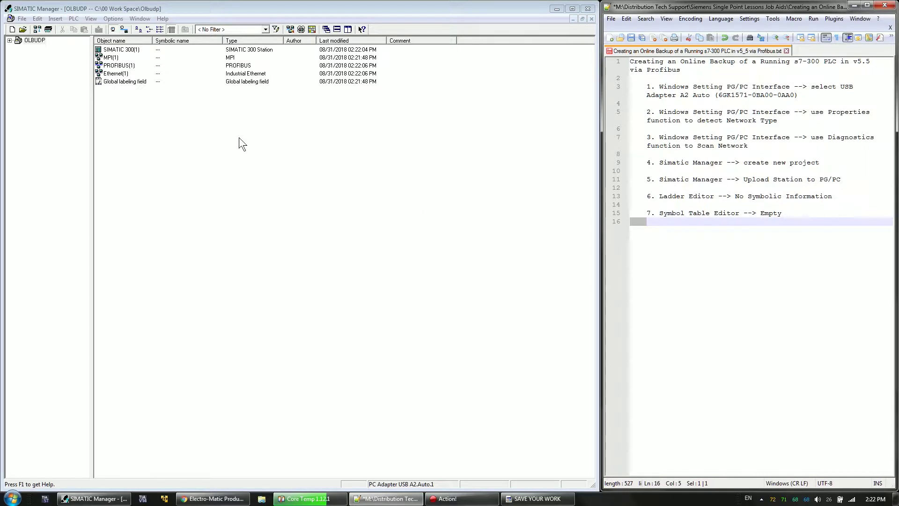
Expand S7 Program(1), confirm its symbol table is empty, and list blocks OB1, FB1, FC1, DB1
click(16, 48)
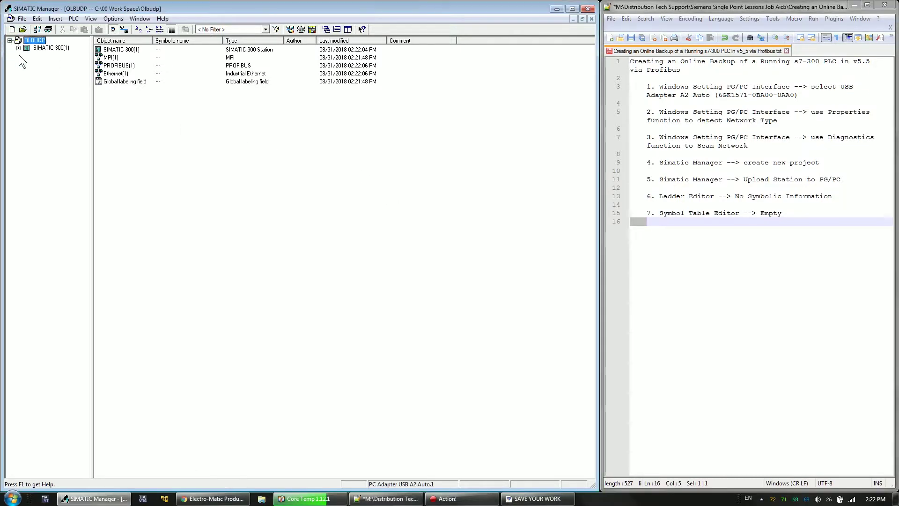
click(18, 48)
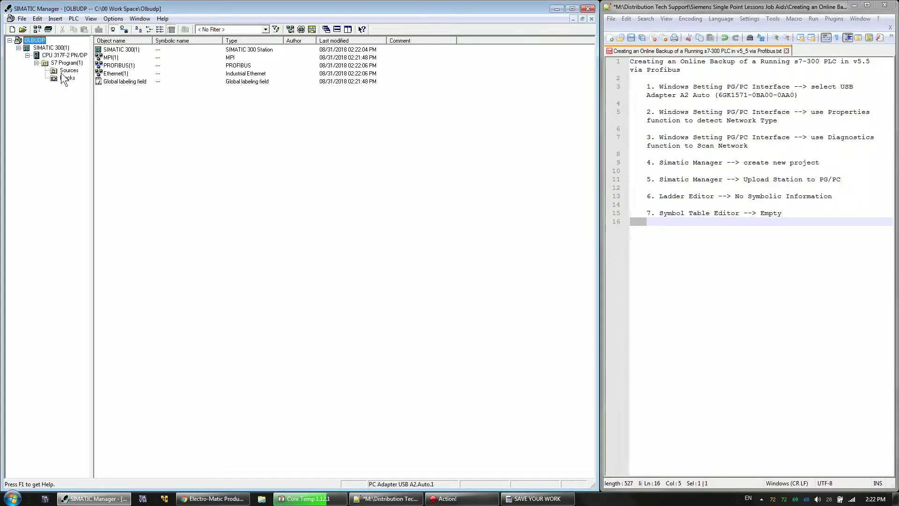
click(64, 56)
click(67, 62)
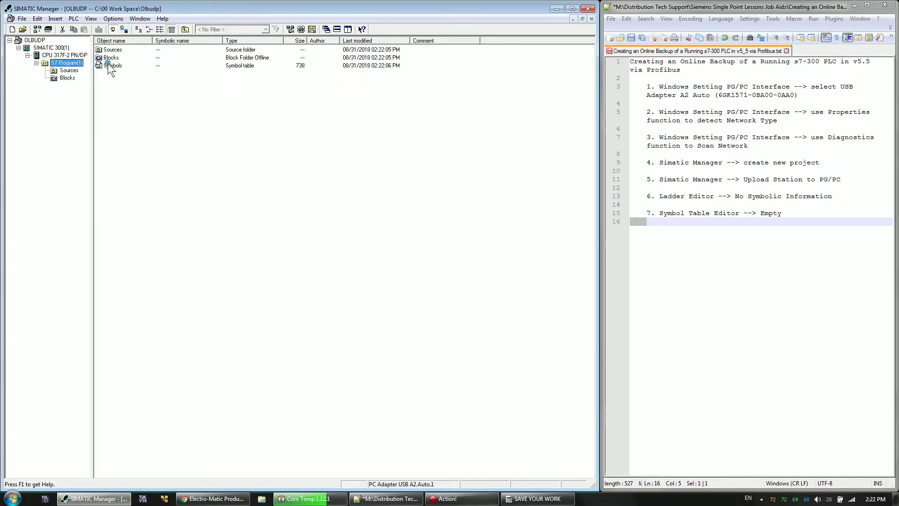
double_click(115, 66)
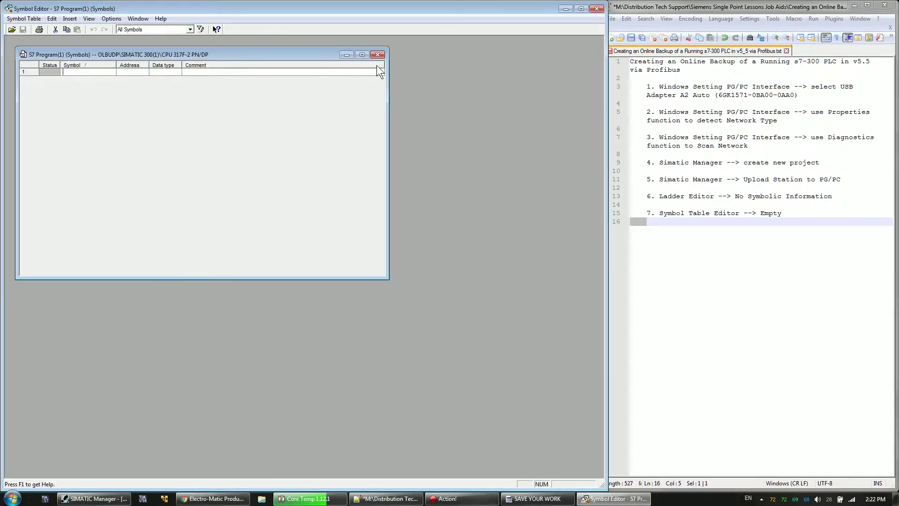
click(378, 54)
click(596, 9)
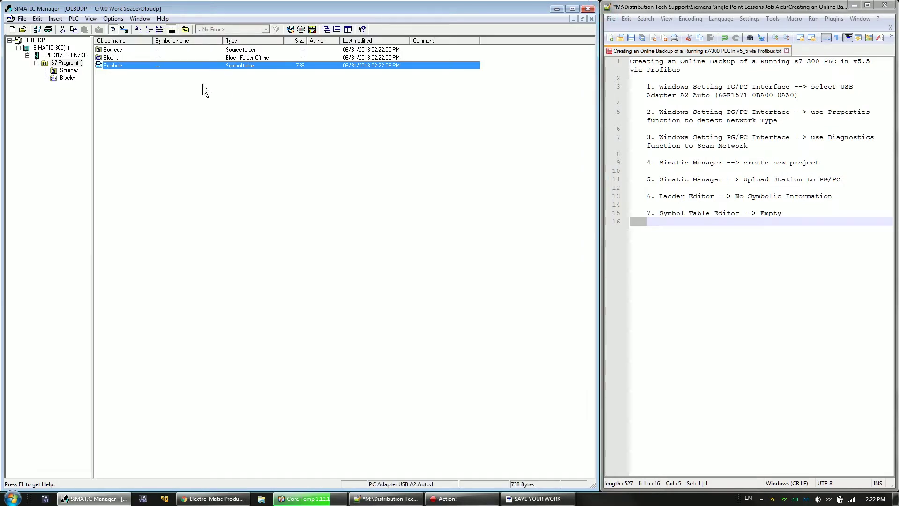
click(66, 79)
Open OB1 in the ladder editor, dismissing the missing-symbols warnings
double_click(109, 59)
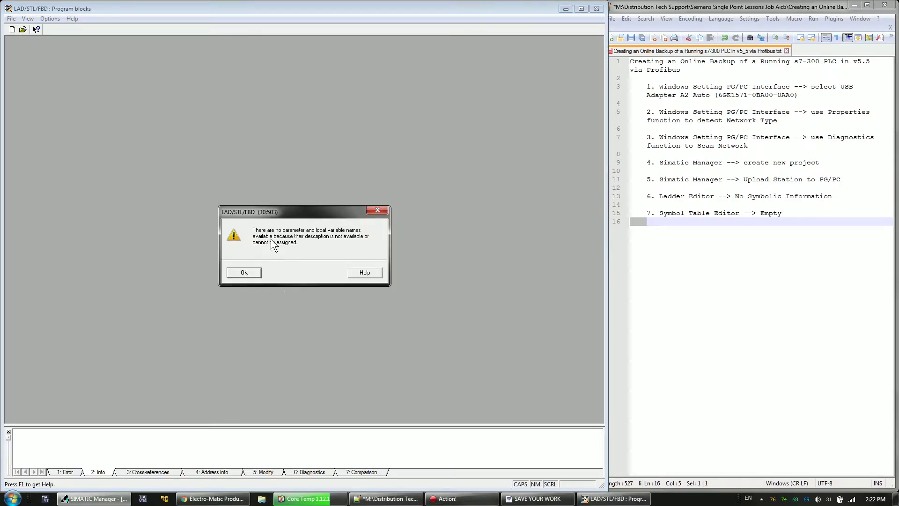
click(251, 272)
click(244, 277)
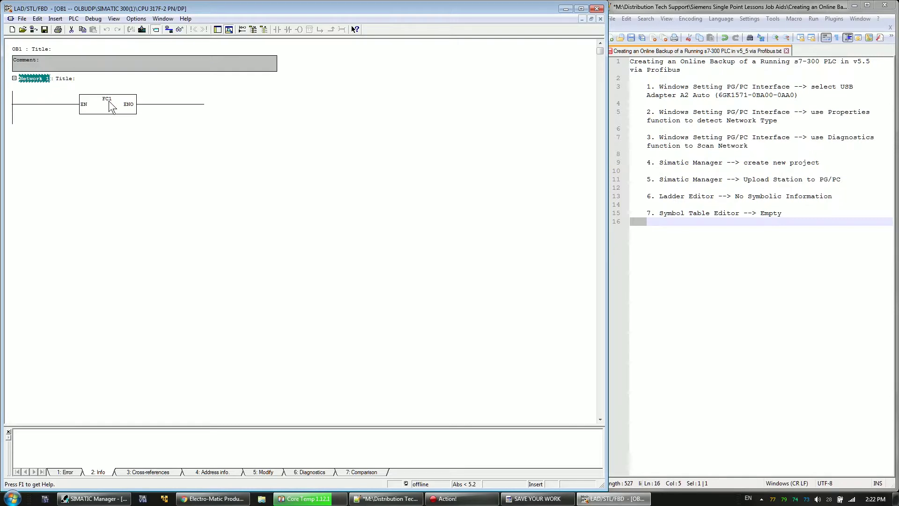
Open the called FC1, inspect its ADD_I output MW2, and close the editor
click(107, 103)
right_click(106, 104)
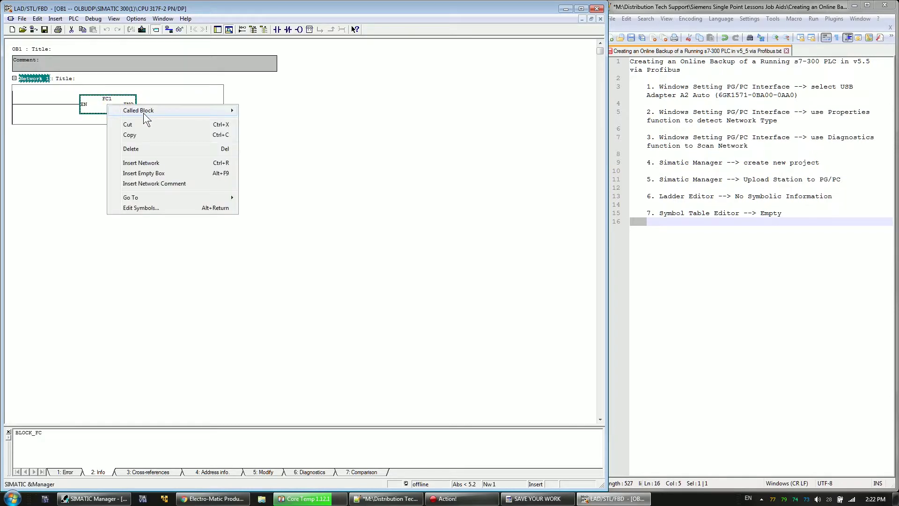
mouse_move(143, 113)
click(259, 110)
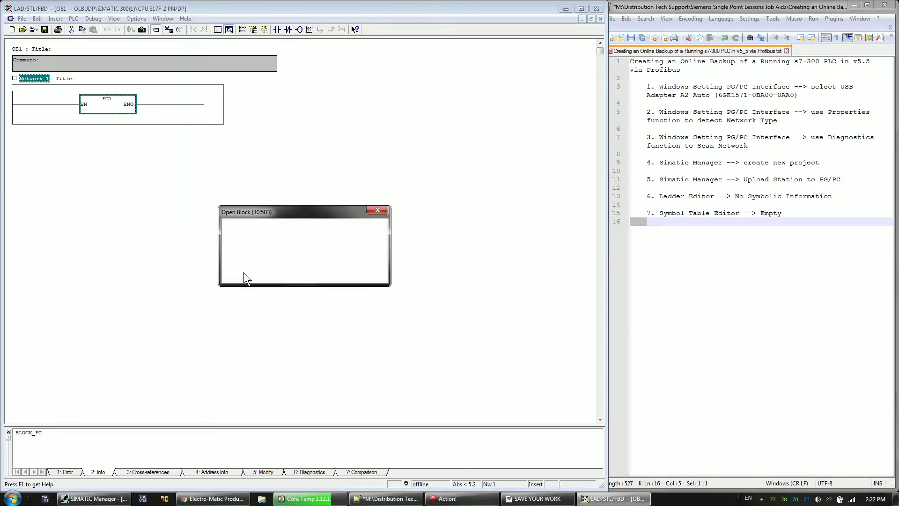
click(243, 273)
click(244, 274)
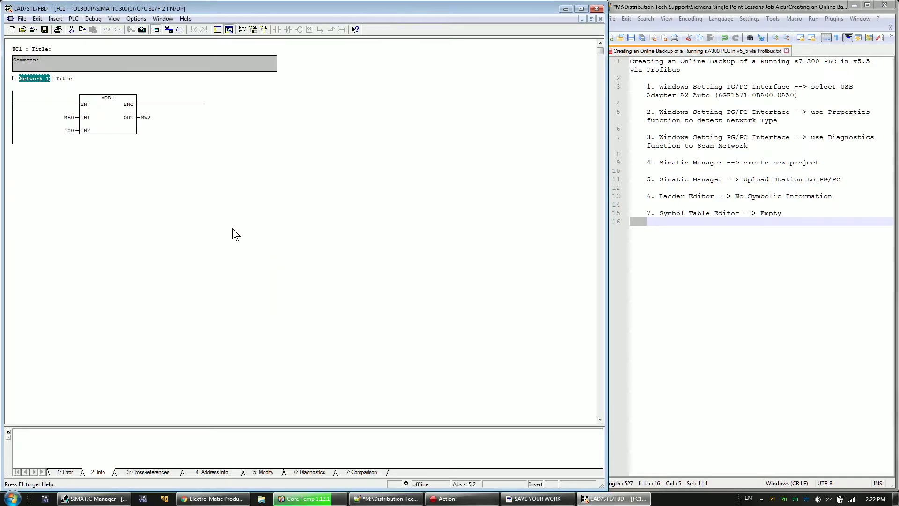
double_click(145, 118)
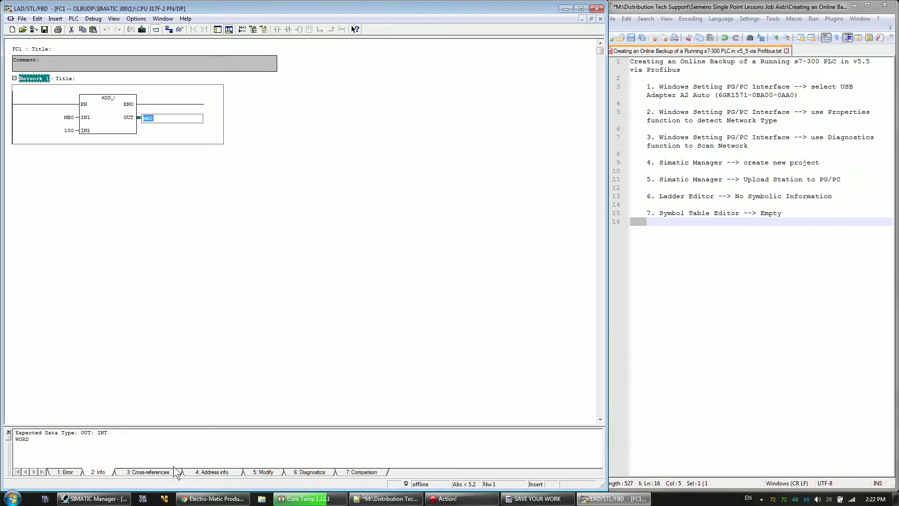
click(600, 19)
Open the ConnectDP project from C:\00 Work Space, showing OB1, FC1 ClockAdd and VAT_1
click(98, 102)
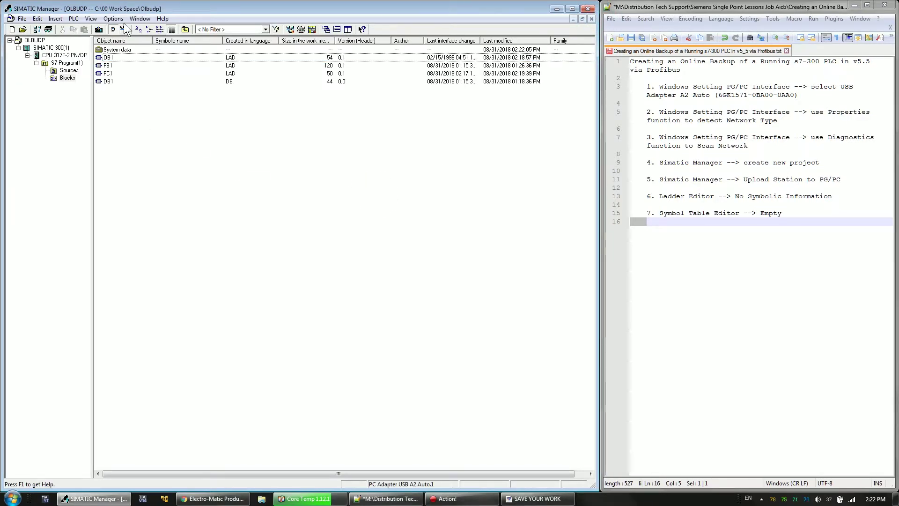
click(140, 19)
click(9, 128)
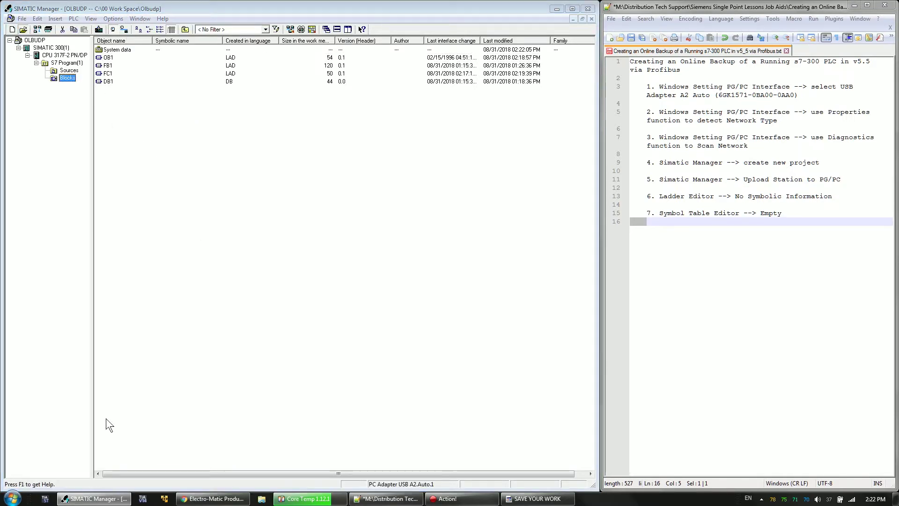
click(487, 397)
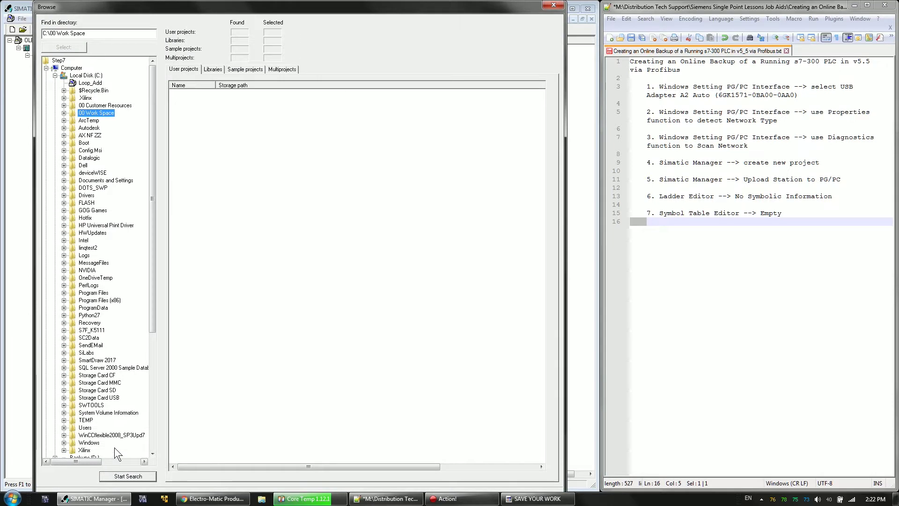
click(64, 113)
click(104, 74)
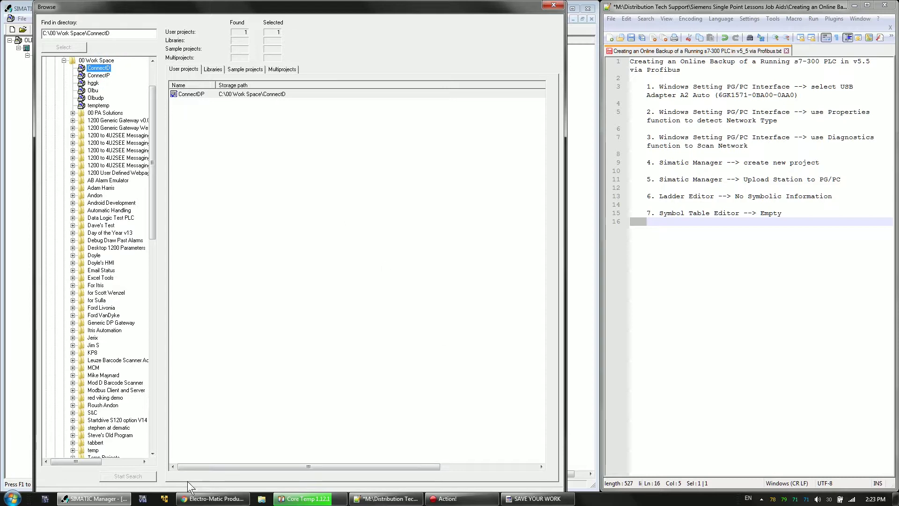
drag(355, 7, 368, 66)
click(72, 411)
double_click(124, 364)
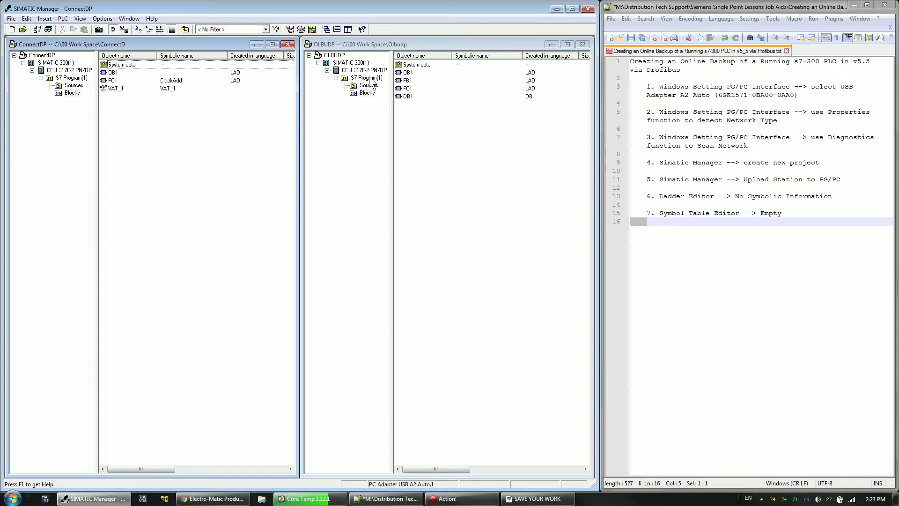
Select VAT_1 in ConnectDP's block list beside OLBUDP's symbol-less blocks
click(152, 88)
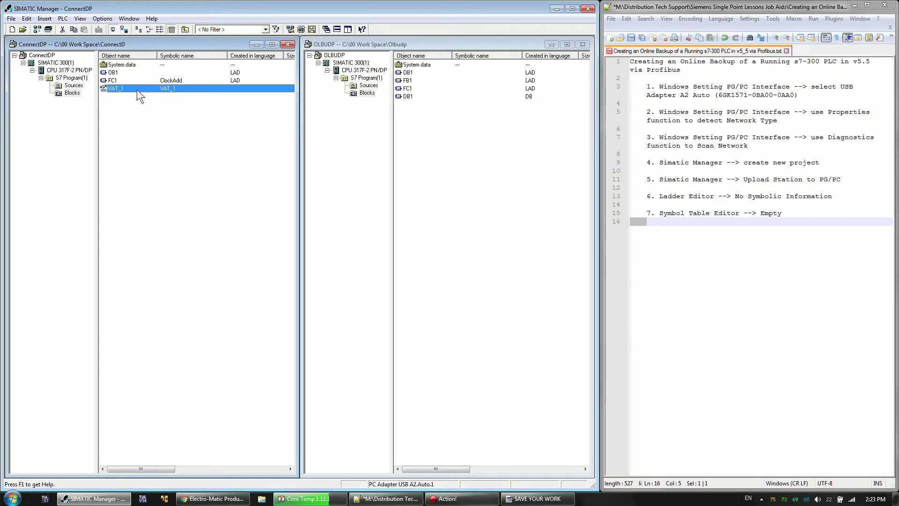
Open OLBUDP's FC1 in the editor, accepting the missing variable names warning
click(409, 81)
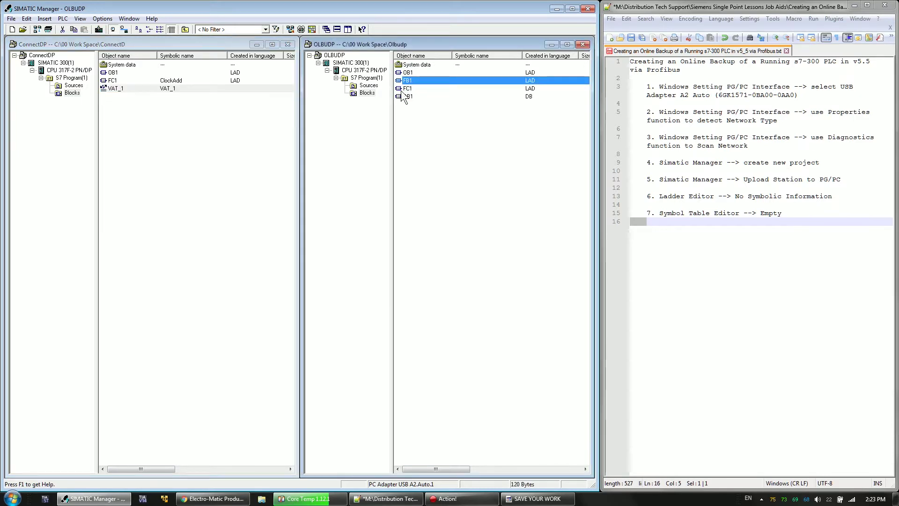
double_click(403, 89)
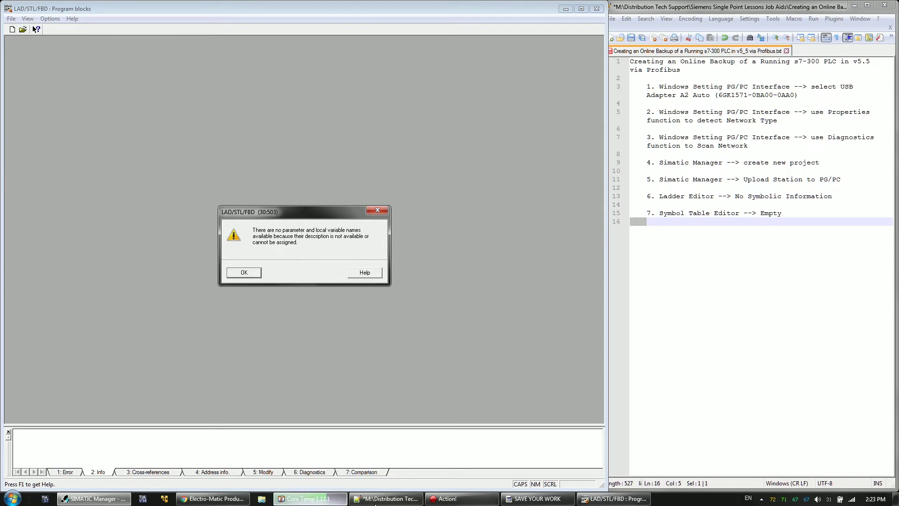
mouse_move(93, 500)
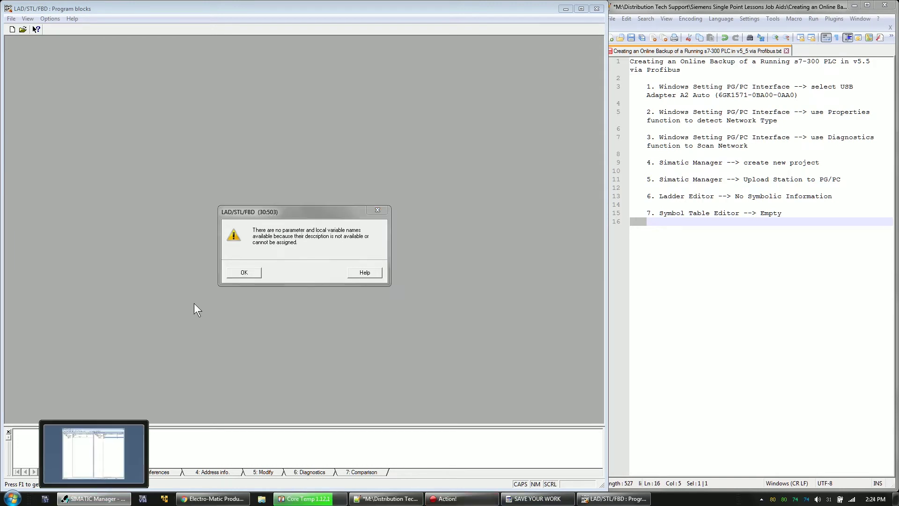
click(244, 272)
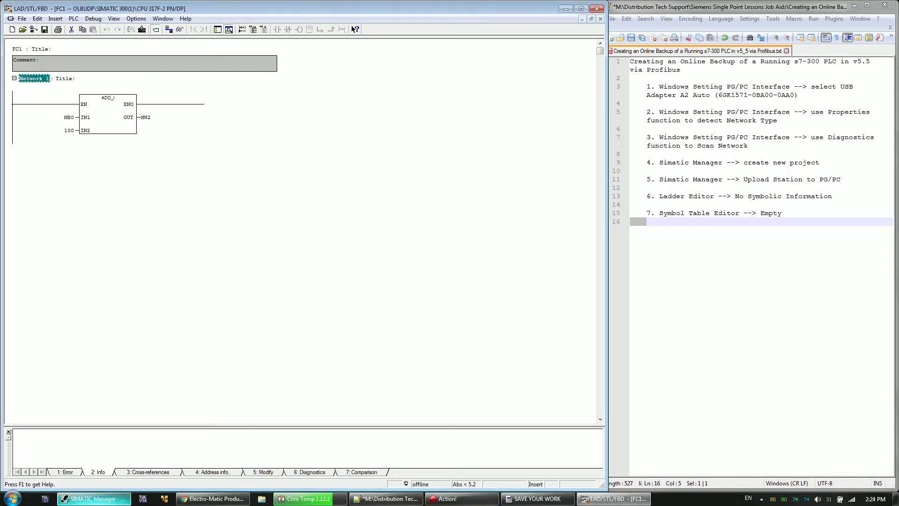
Open ConnectDP's FC1 with its ClockByte and ClockAddition symbols, then open OLBUDP's OB1
key(alt+Tab)
click(114, 82)
double_click(114, 82)
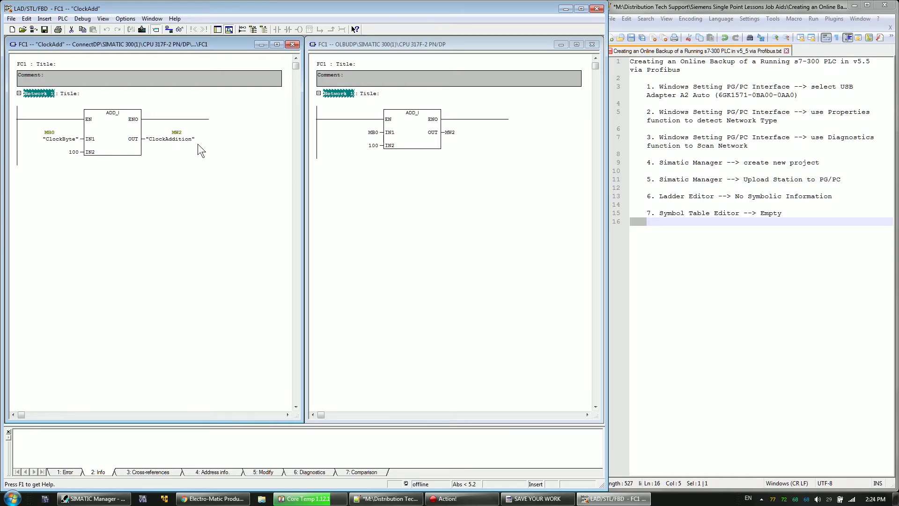
click(93, 498)
double_click(407, 88)
Accept OLBUDP OB1's symbol warnings, open ConnectDP's OB1, and tile all four block windows
click(244, 272)
click(246, 274)
click(93, 498)
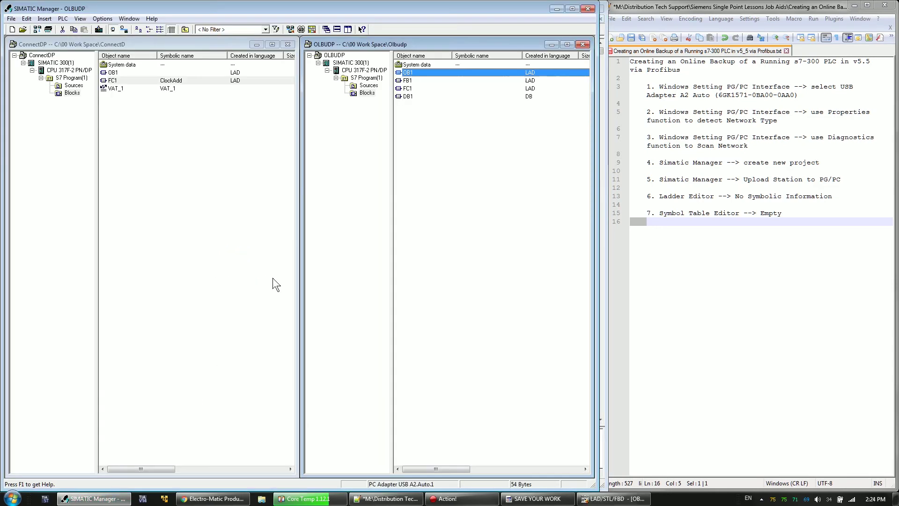
double_click(111, 74)
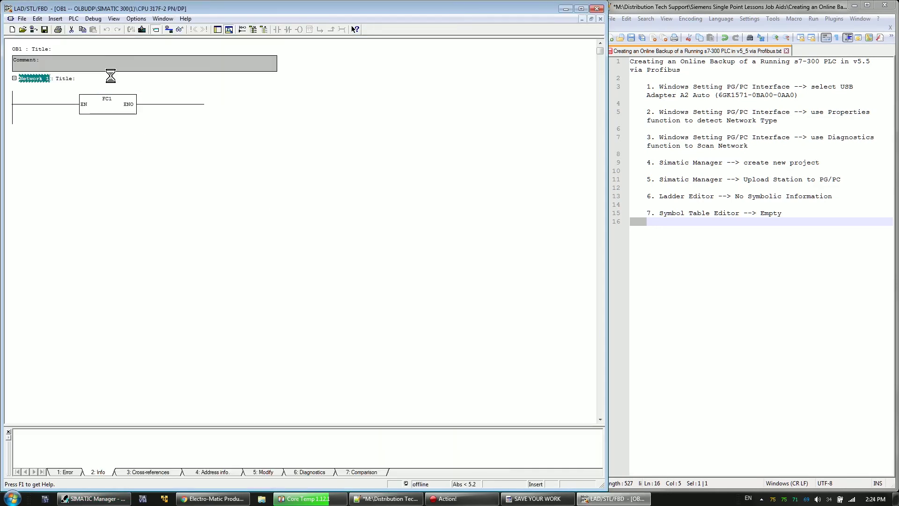
key(shift+F2)
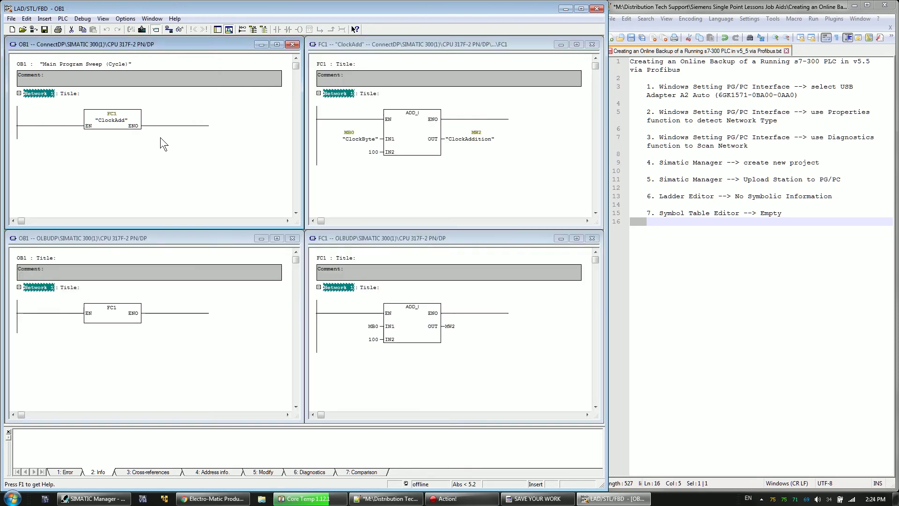